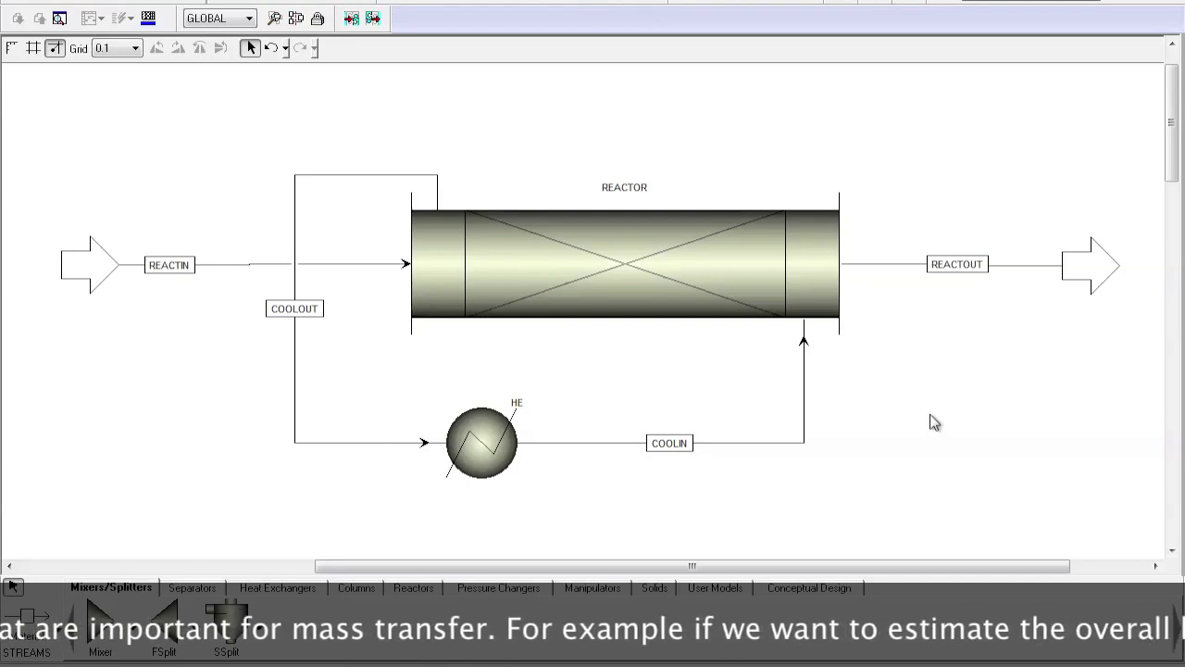
# Select the HE heater block and show the Properties Specifications form with SRK as the base method.
pyautogui.click(497, 462)
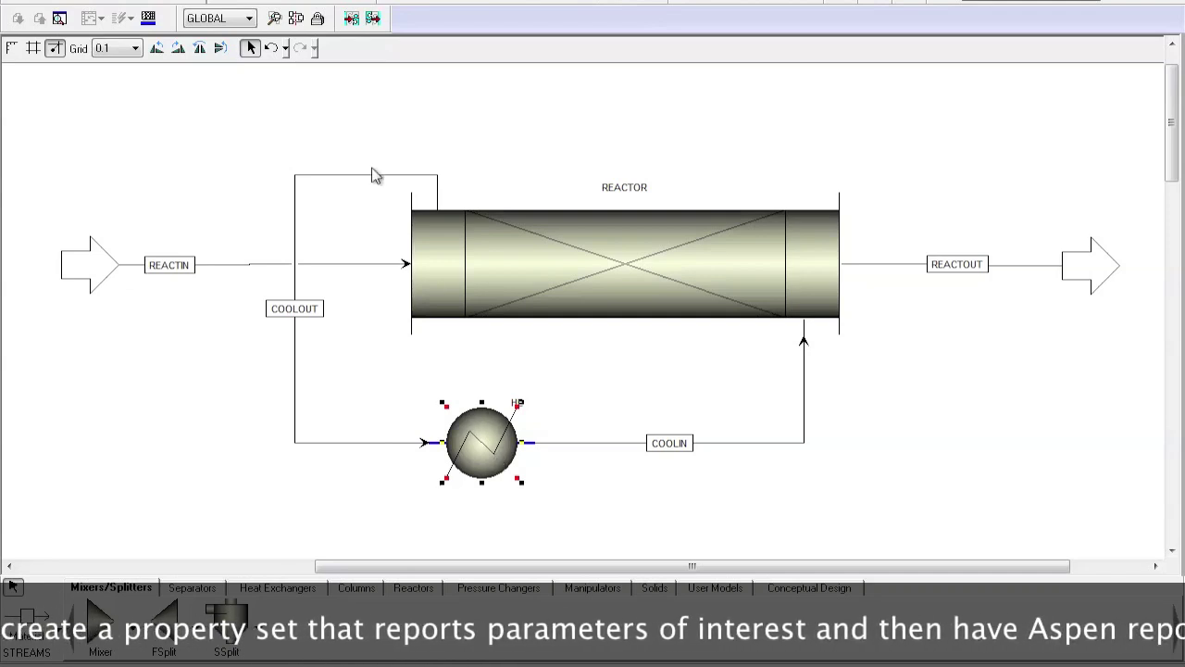
pyautogui.click(270, 6)
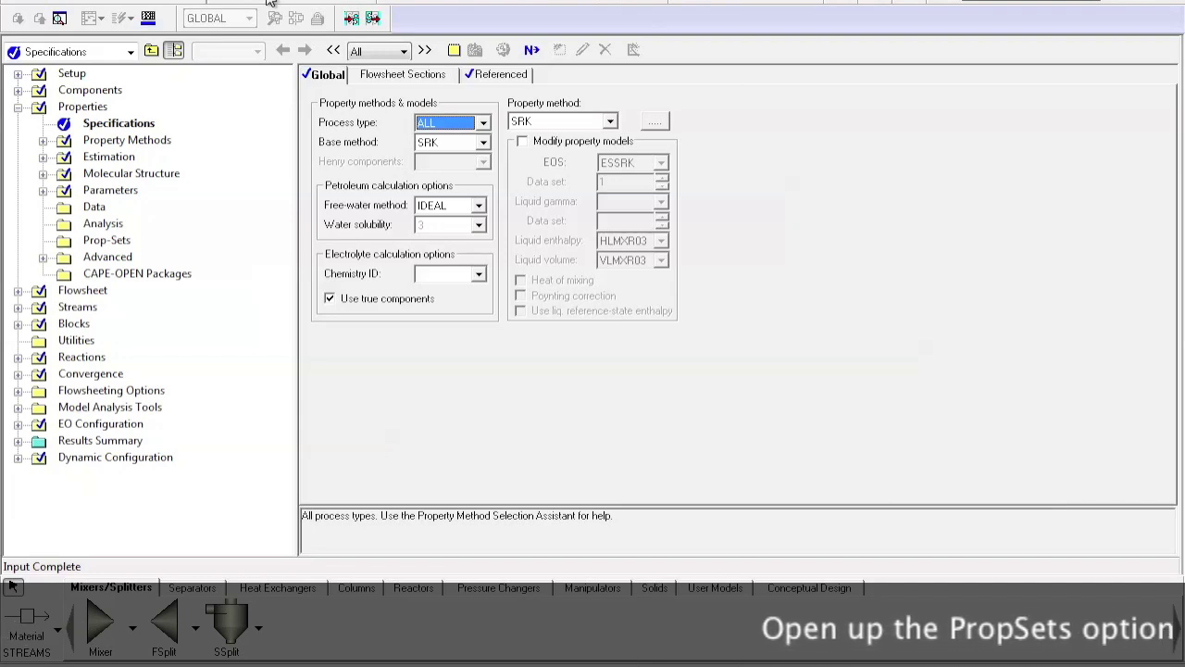
# Create a new property set under Prop-Sets, accepting the default name PS-1.
pyautogui.click(116, 241)
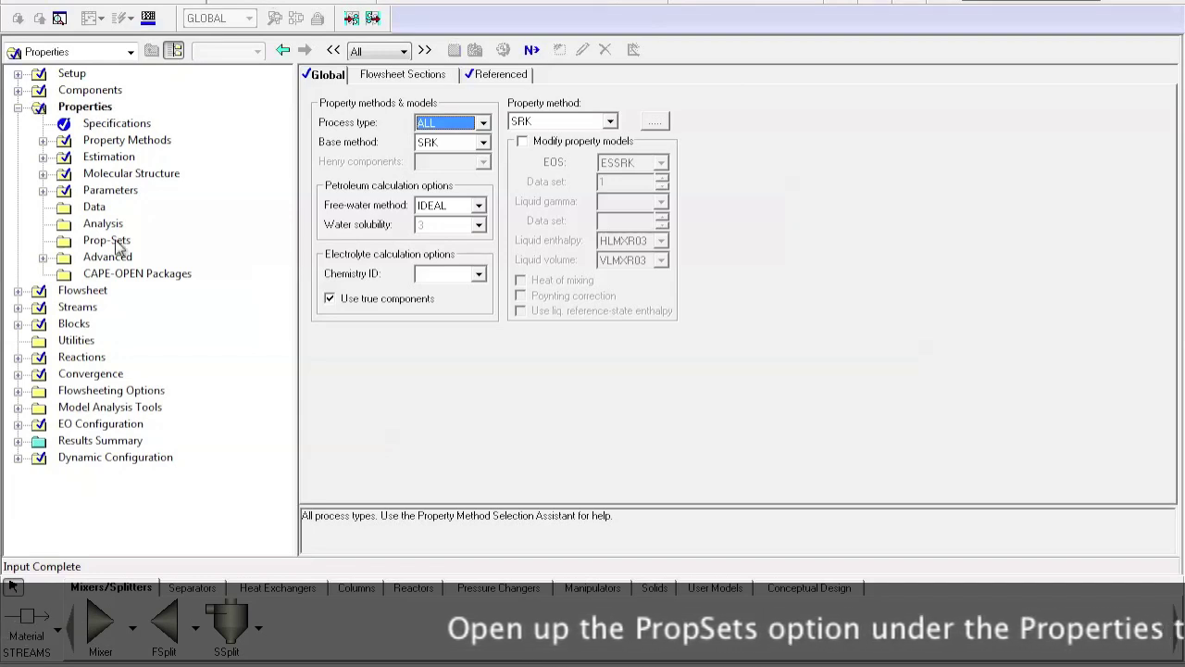
pyautogui.click(118, 244)
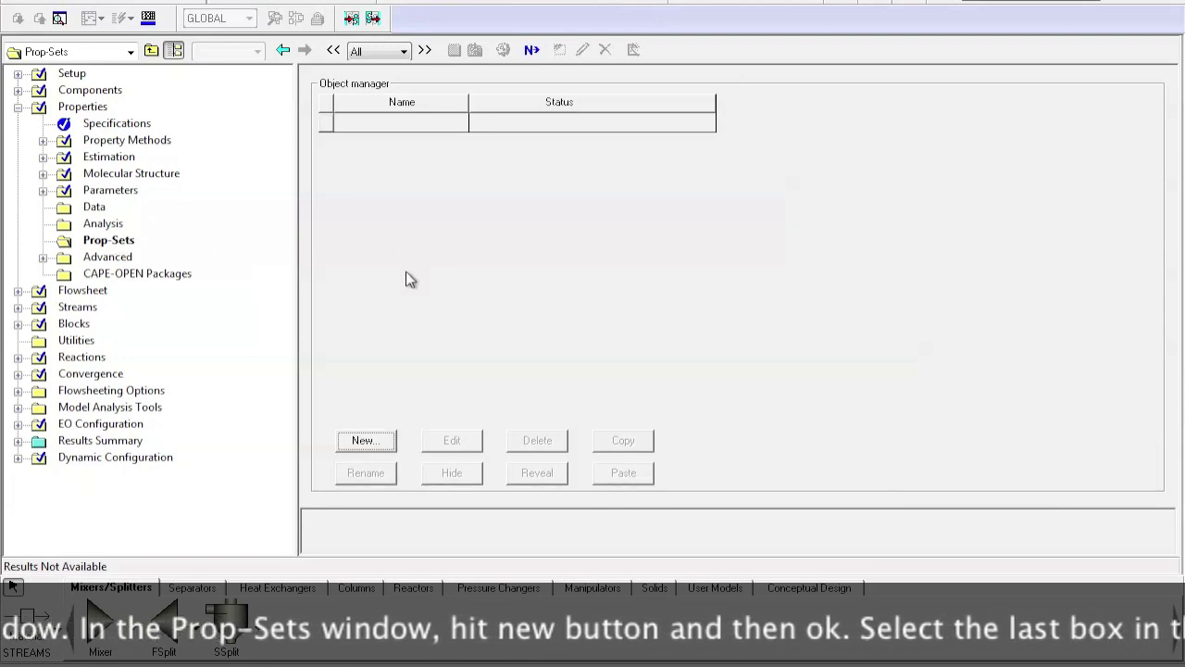
pyautogui.click(365, 440)
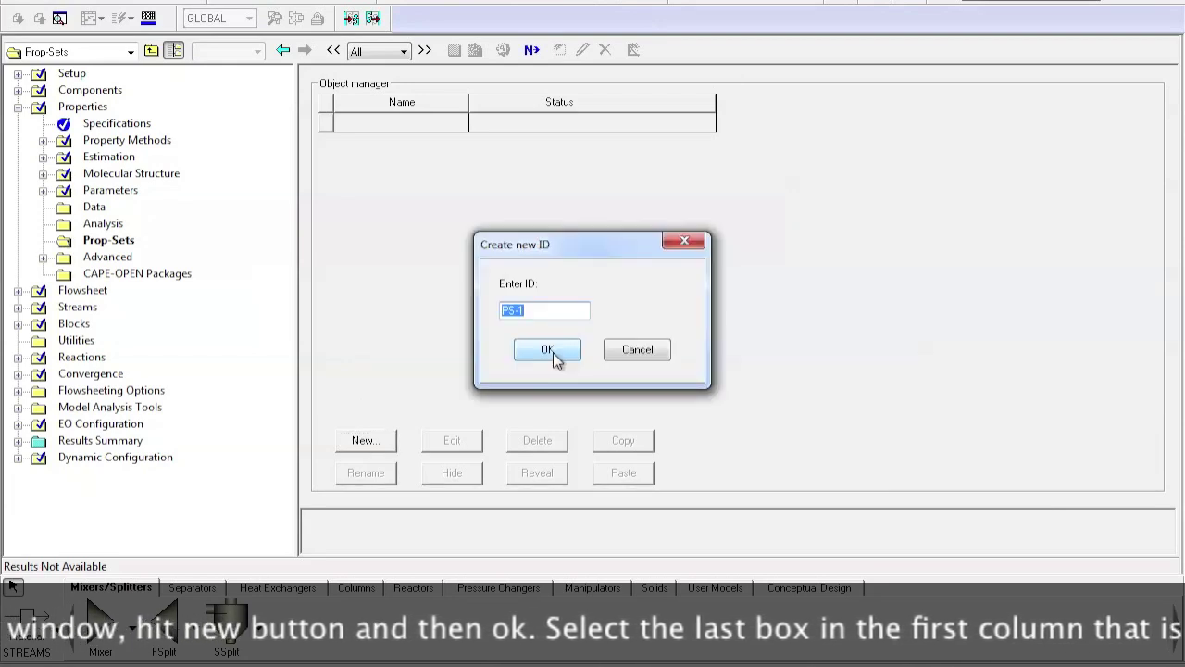
pyautogui.click(548, 350)
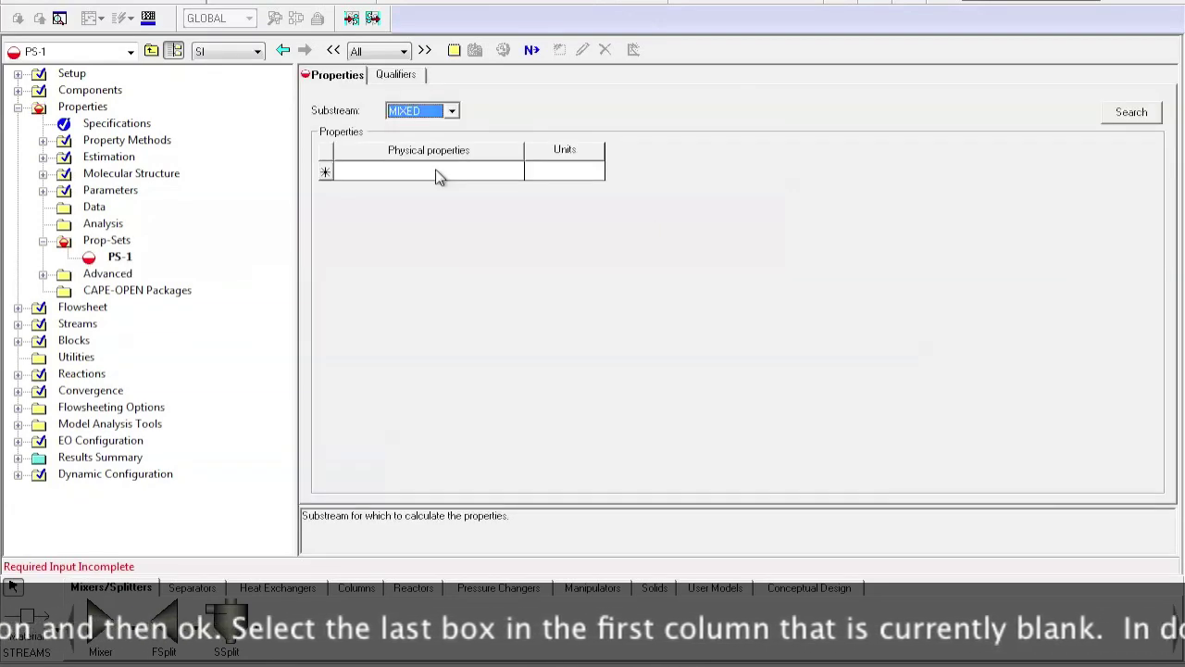
# Add MUMX, RHOMX, KMX and CPMX as PS-1's physical properties.
pyautogui.click(436, 171)
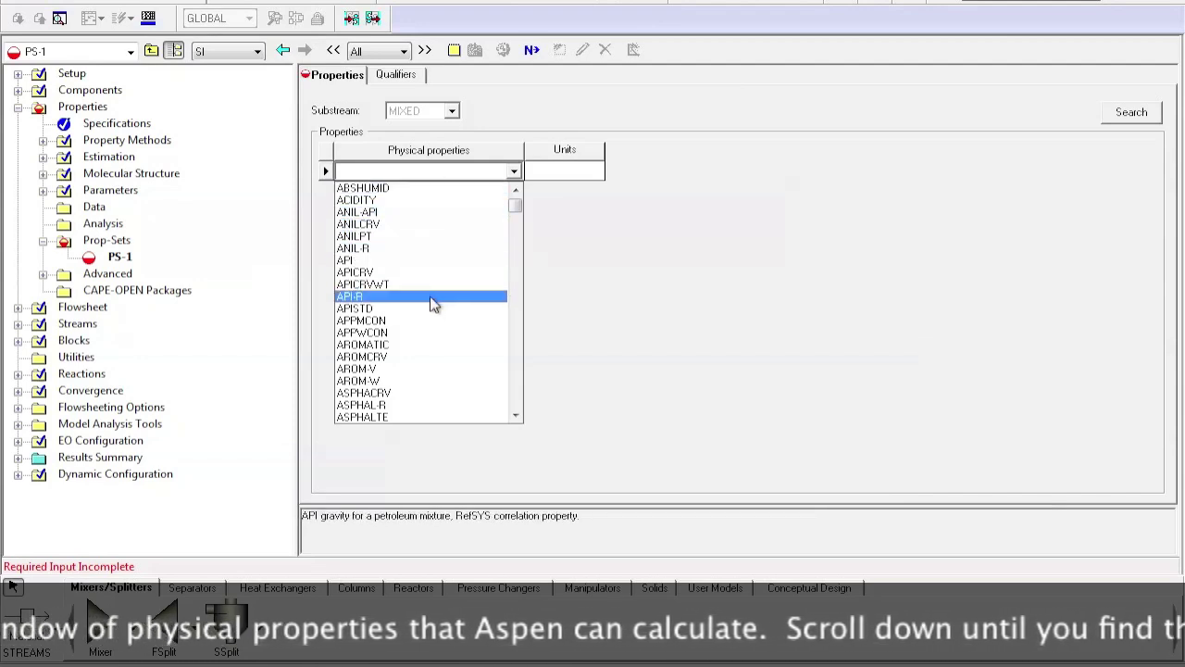
pyautogui.scroll(-12, 431, 305)
pyautogui.scroll(-3, 431, 304)
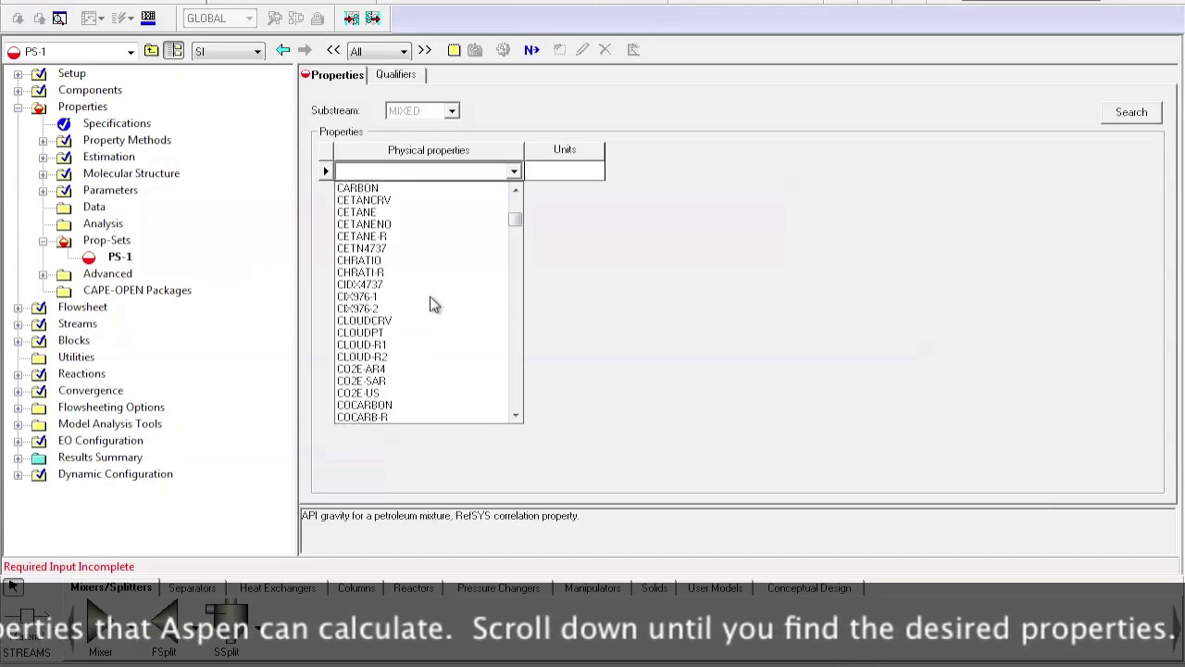
pyautogui.scroll(-10, 431, 305)
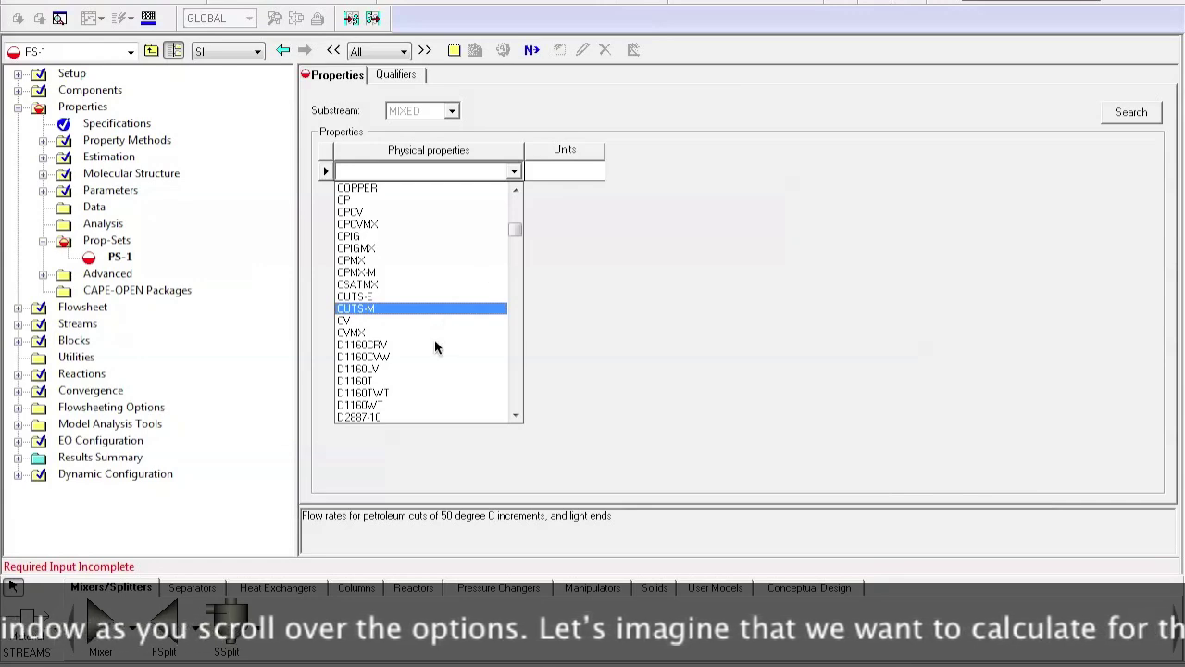
pyautogui.moveTo(517, 228); pyautogui.dragTo(507, 264)
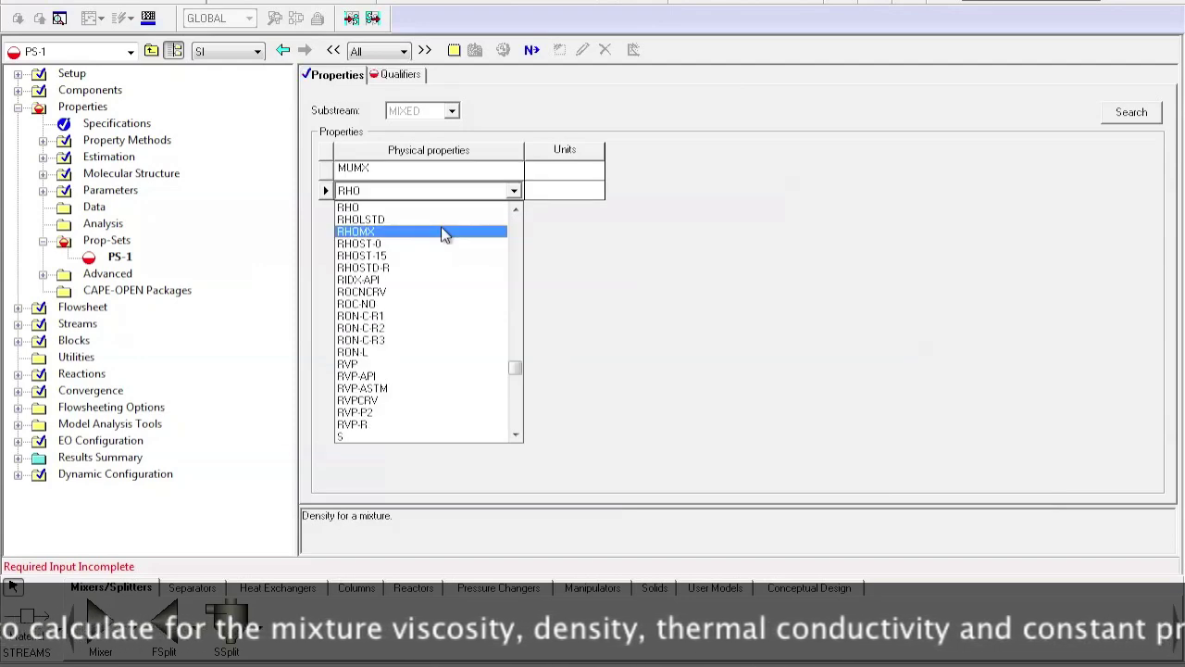
pyautogui.click(440, 232)
pyautogui.write('K')
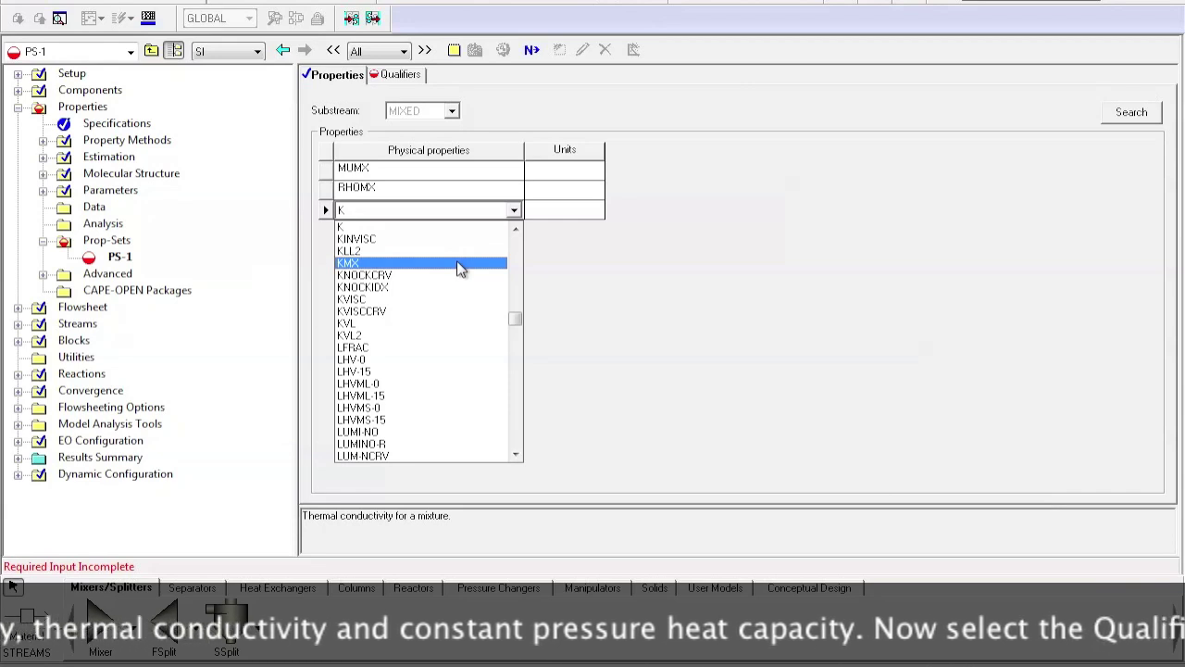
pyautogui.click(456, 262)
pyautogui.write('CP')
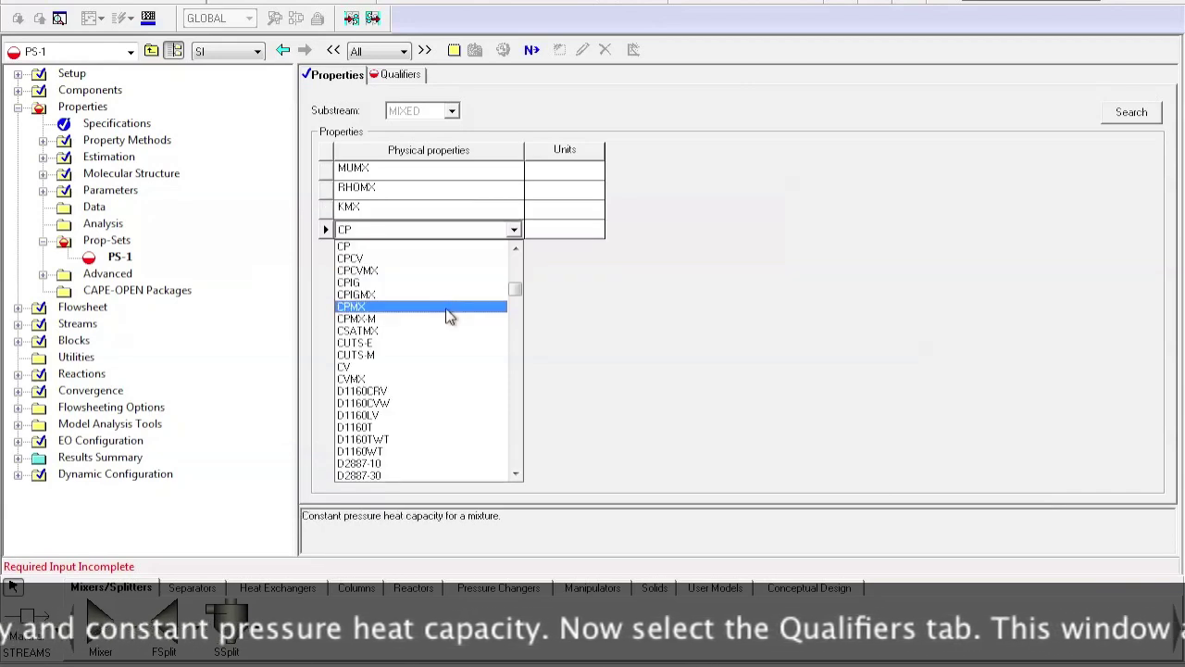
pyautogui.click(445, 307)
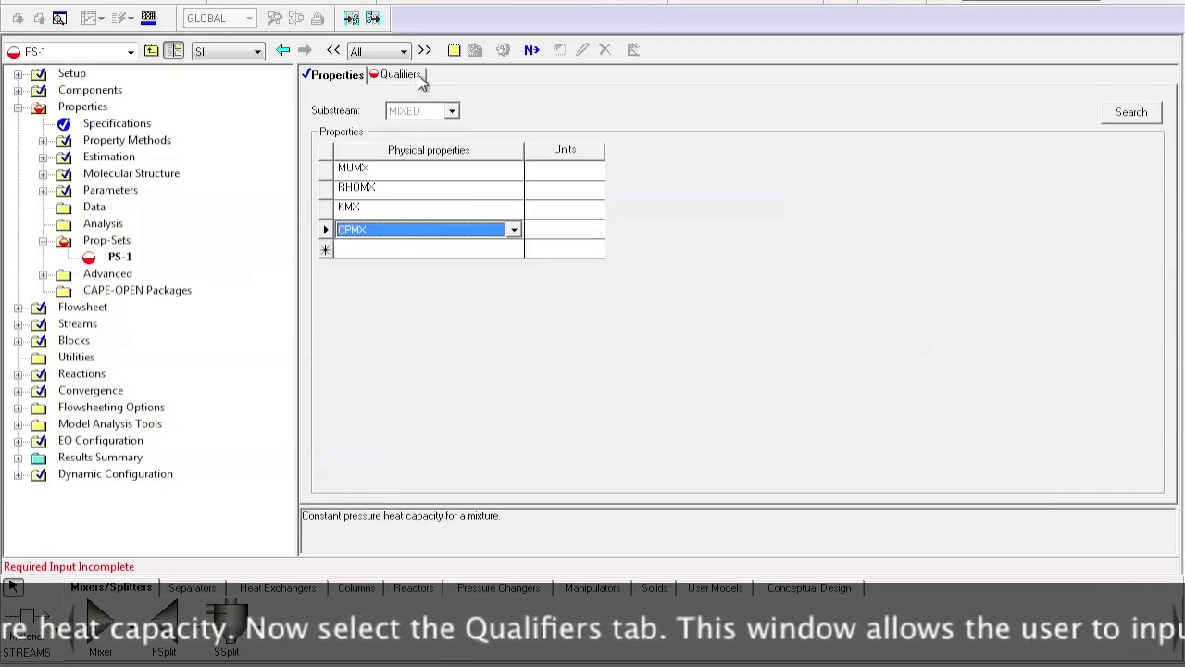
# Set the Phase qualifier of PS-1 to Vapor and Liquid.
pyautogui.click(419, 80)
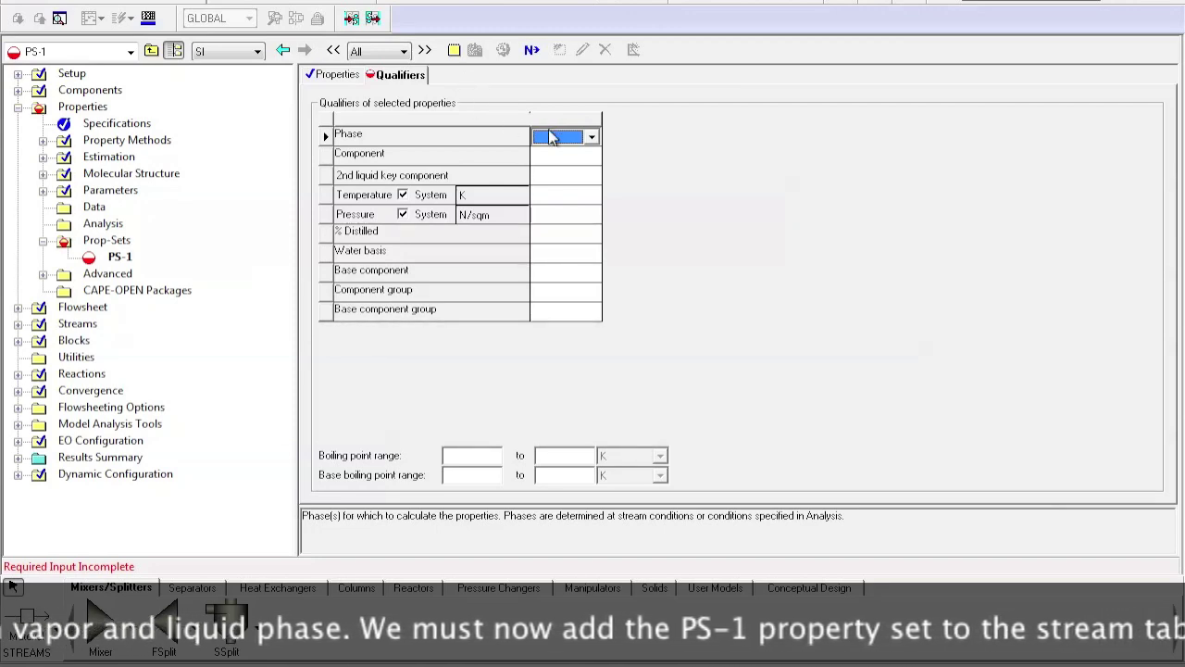
pyautogui.click(591, 137)
pyautogui.click(546, 177)
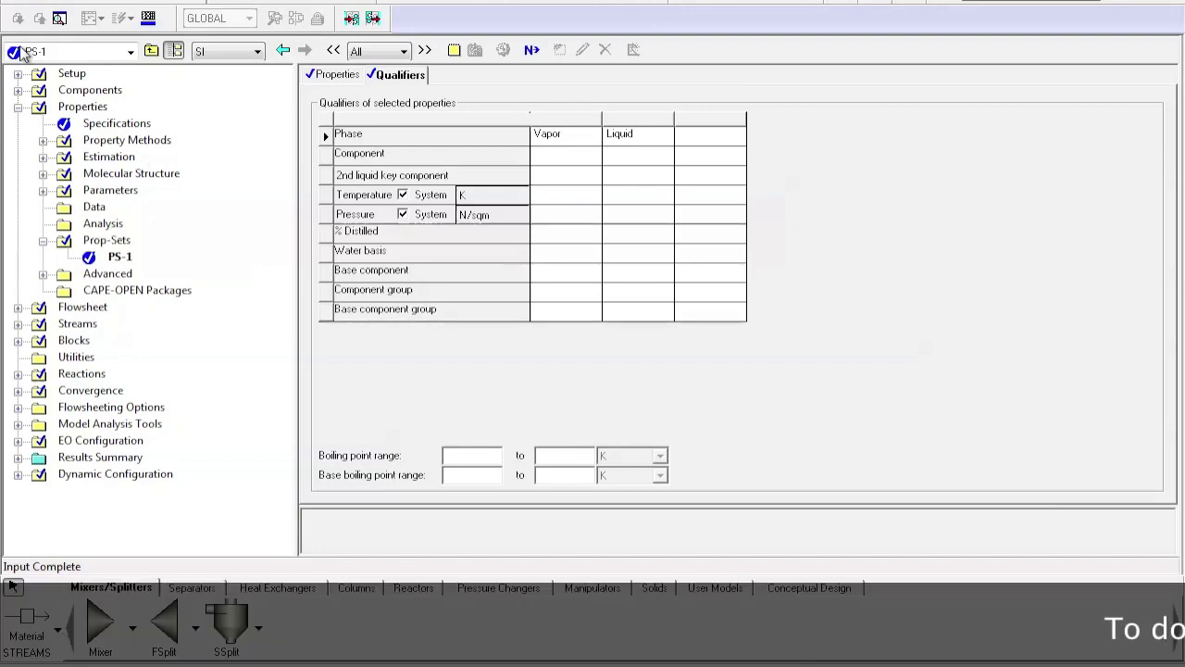
# Add PS-1 to the selected property sets in Setup Report Options' Stream settings.
pyautogui.click(66, 76)
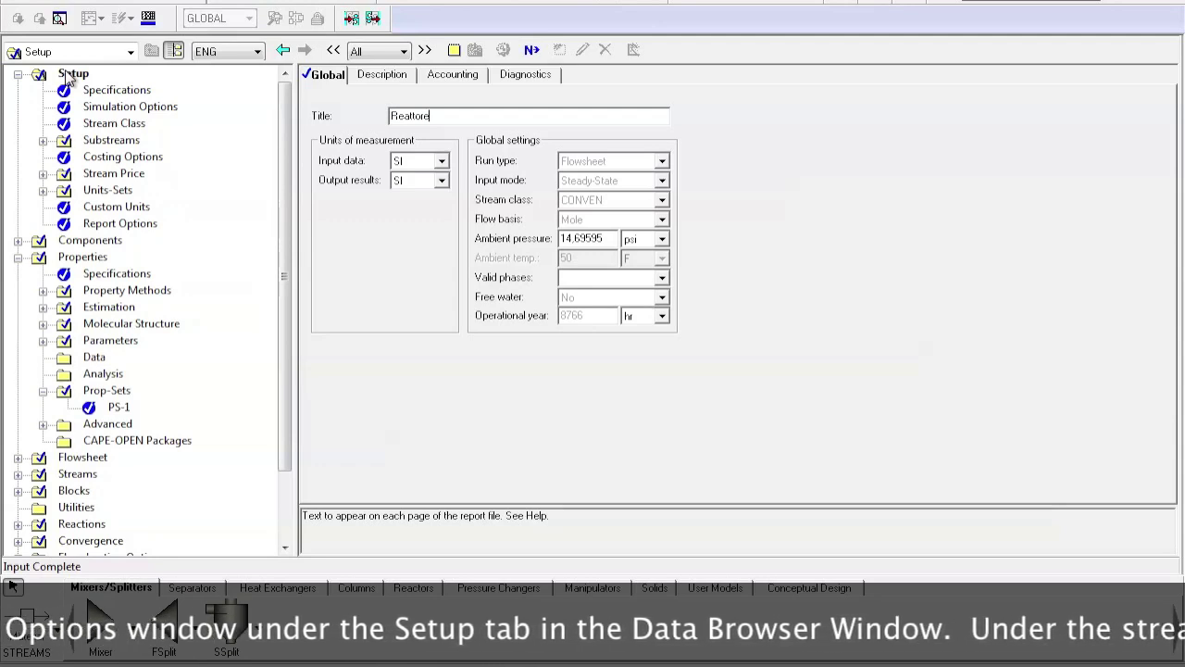
pyautogui.click(103, 224)
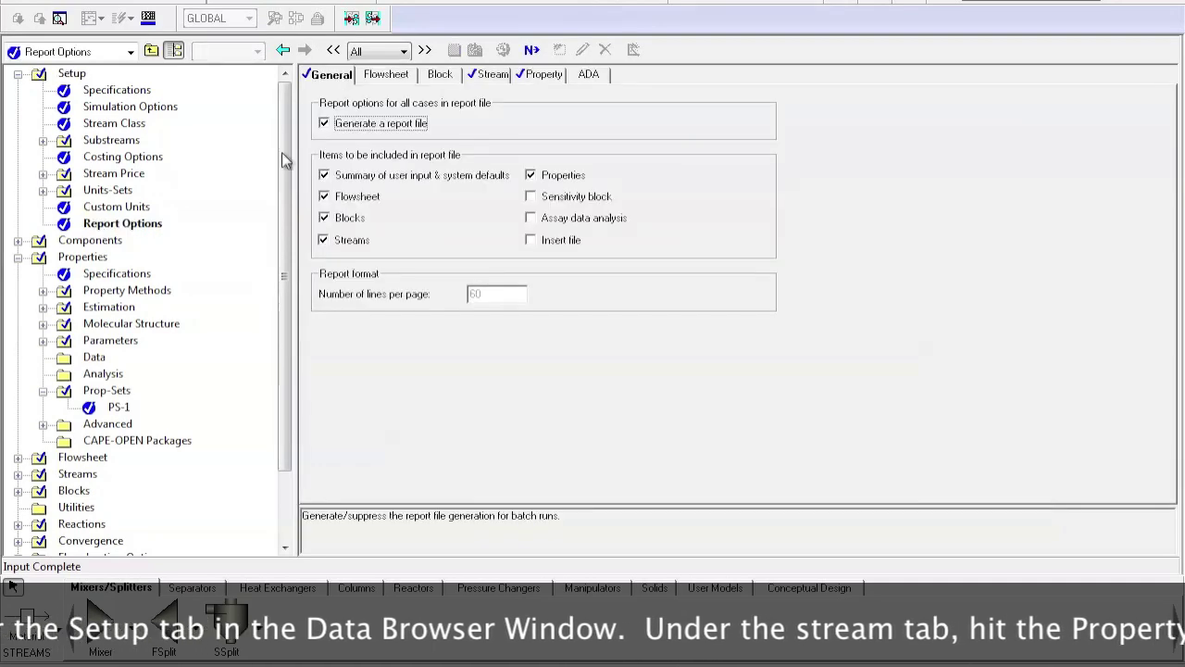
pyautogui.click(490, 75)
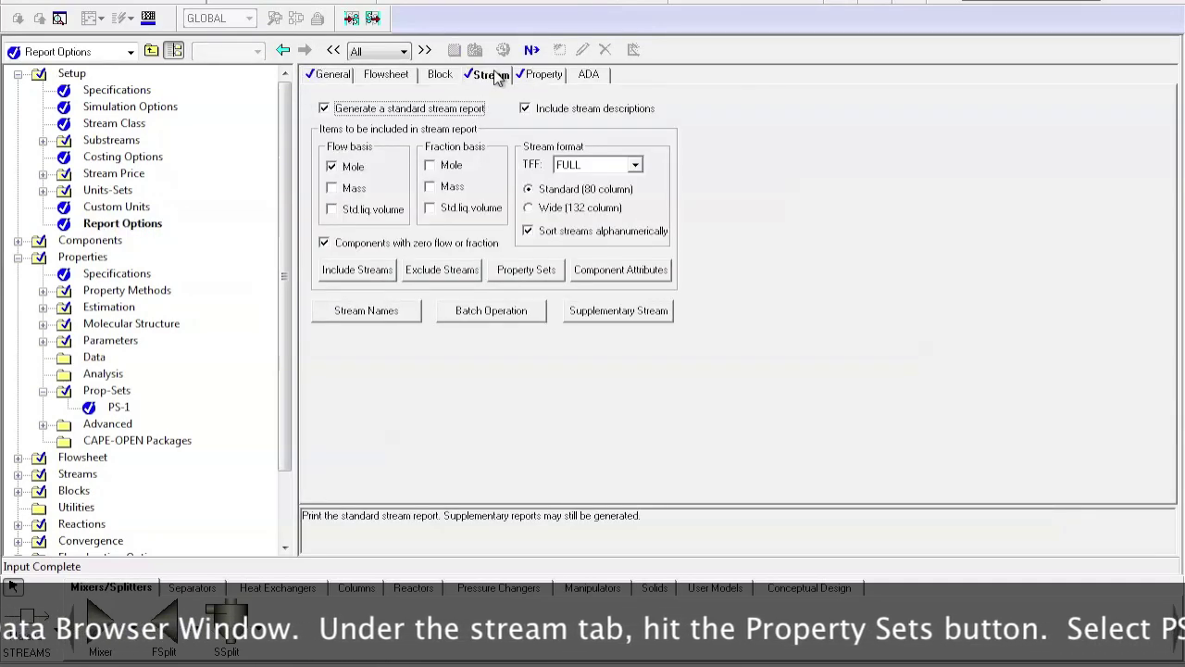
pyautogui.click(543, 271)
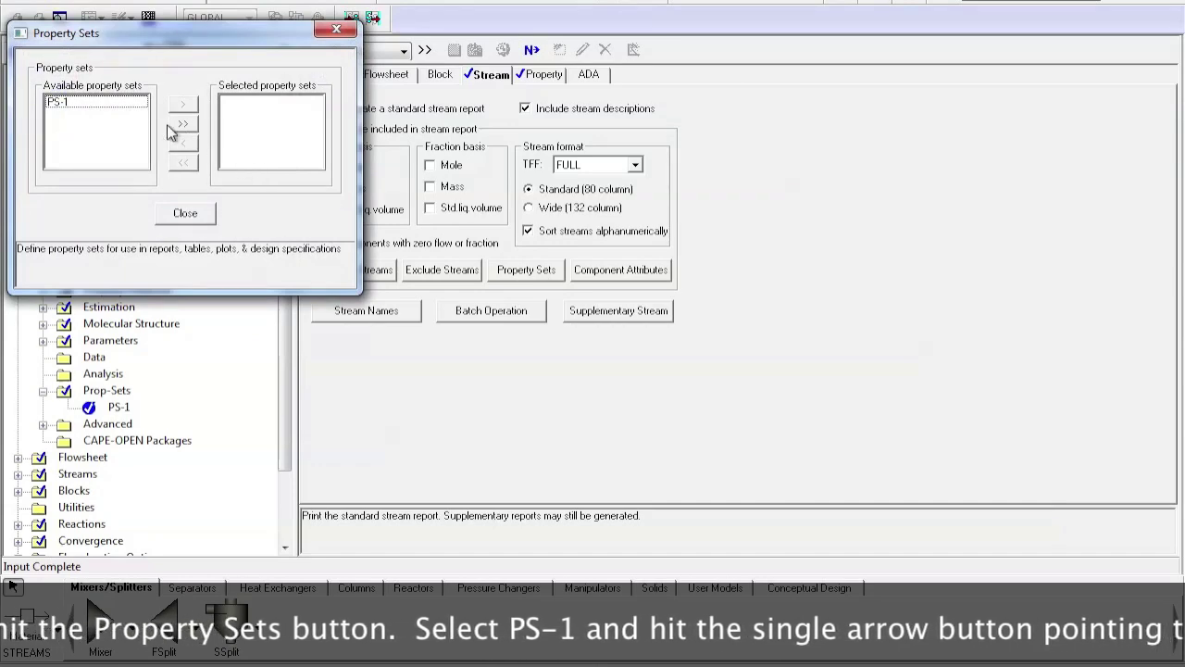
pyautogui.click(104, 104)
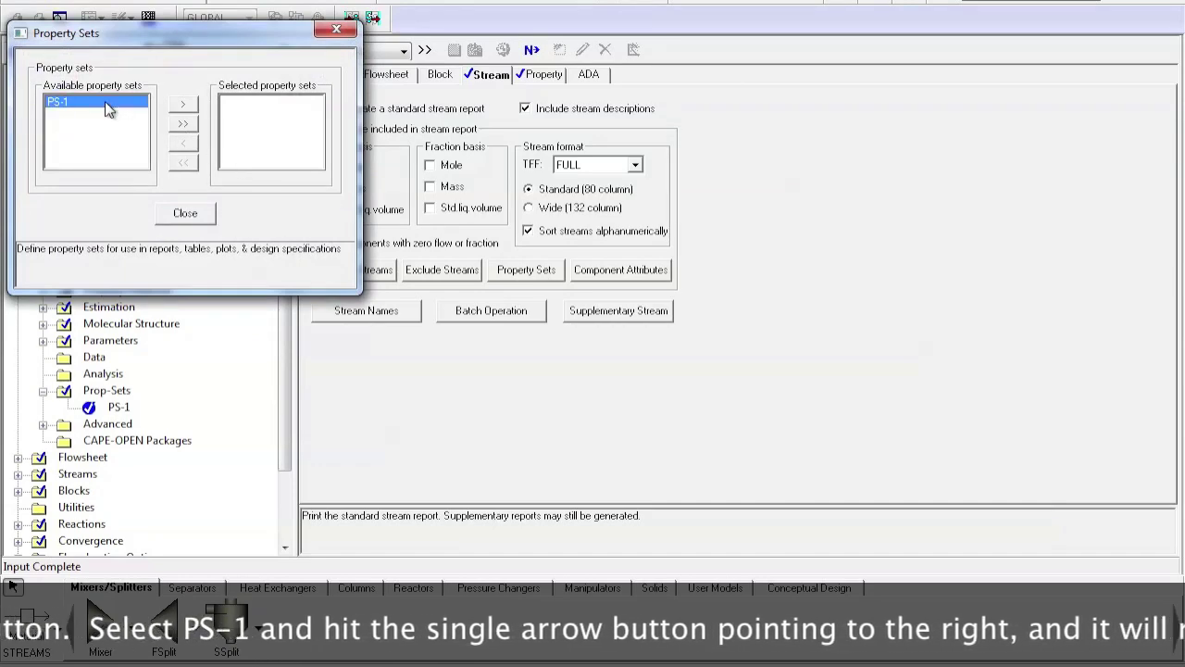
pyautogui.click(190, 109)
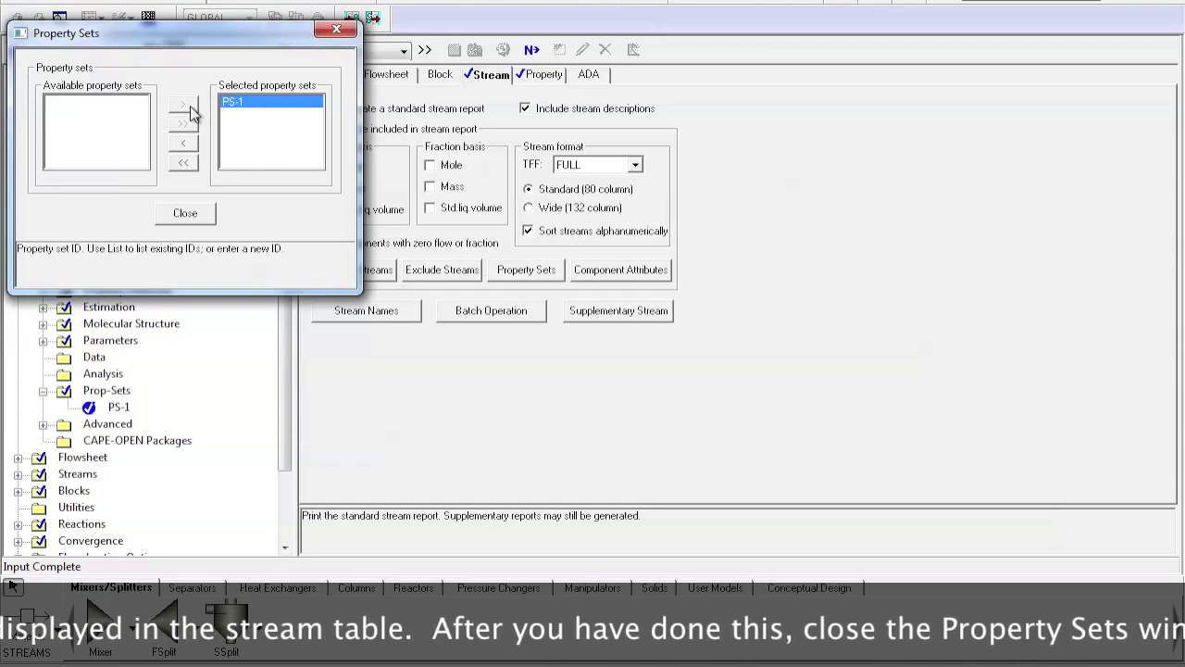
pyautogui.click(186, 213)
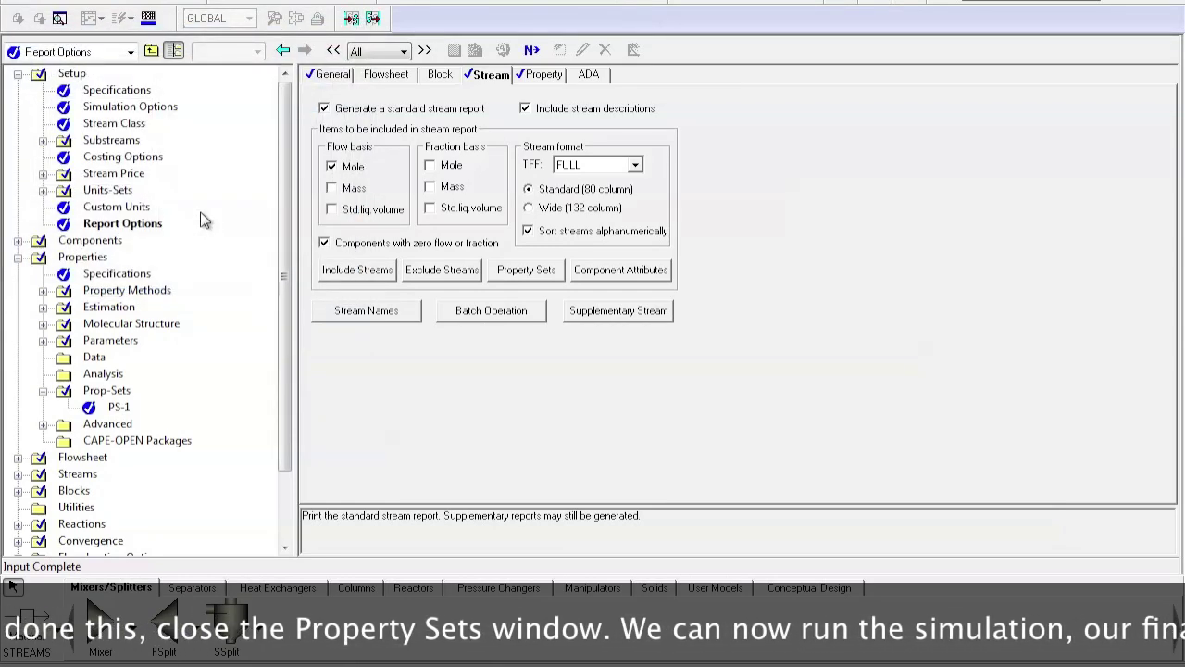
pyautogui.click(359, 6)
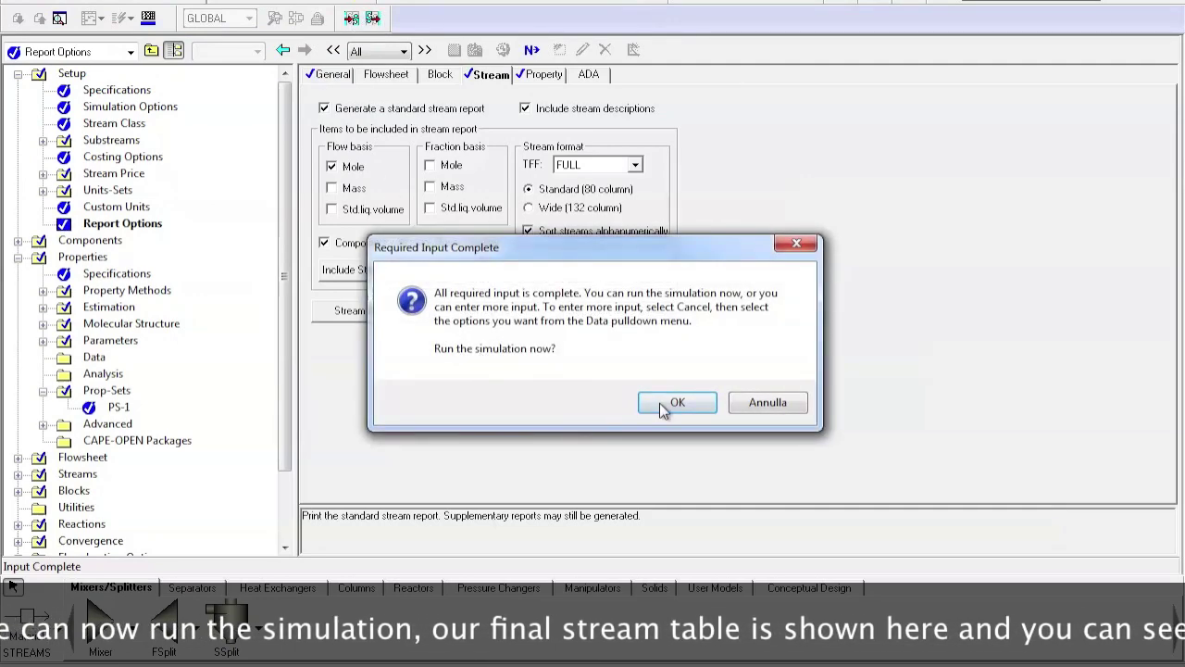
# Run the simulation and highlight PS-1's vapor and liquid property rows in the stream results.
pyautogui.click(663, 408)
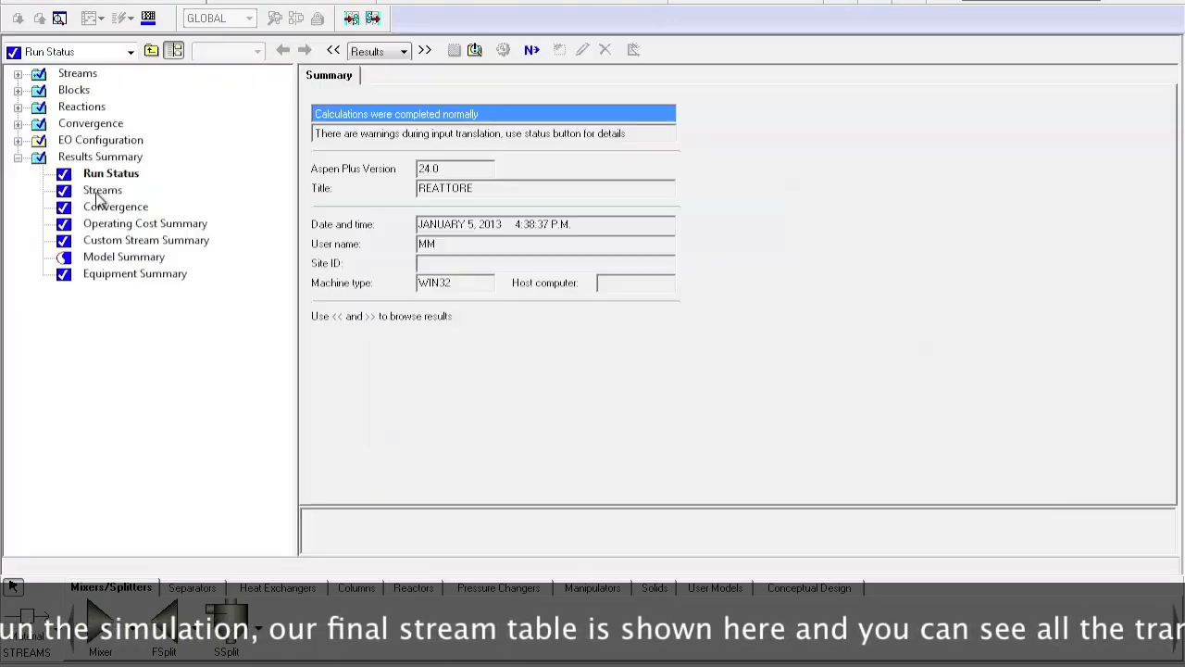
pyautogui.click(100, 189)
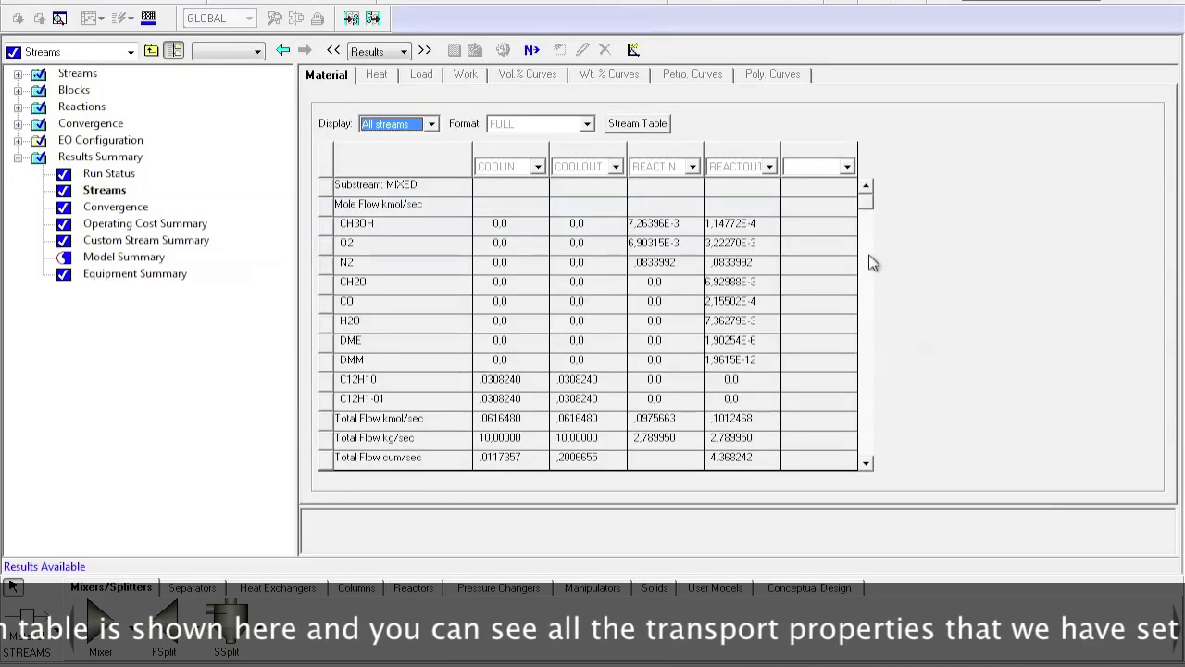
pyautogui.scroll(-5, 871, 332)
pyautogui.moveTo(326, 283); pyautogui.dragTo(324, 480)
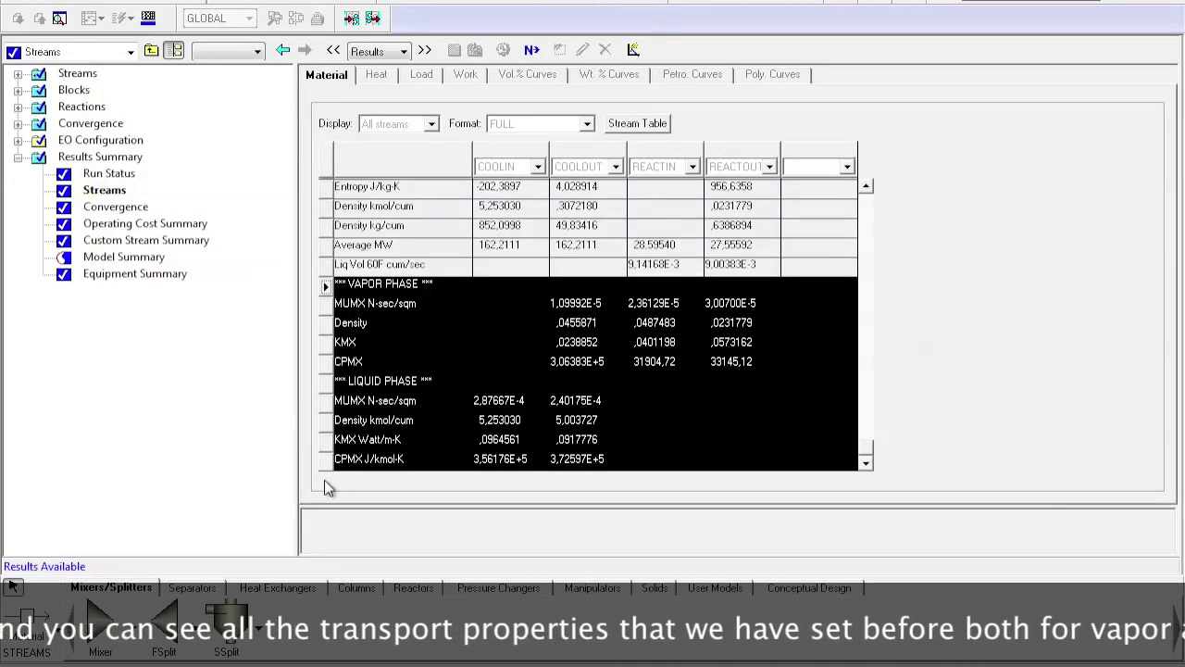